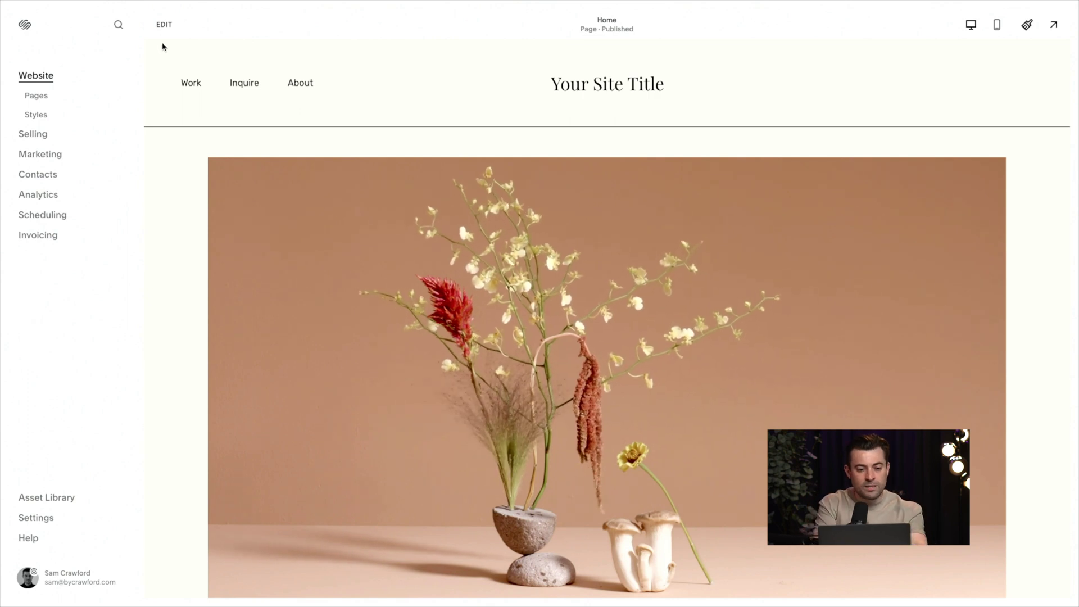
- Enter edit mode on the Home page and add a blank section
left_click(165, 27)
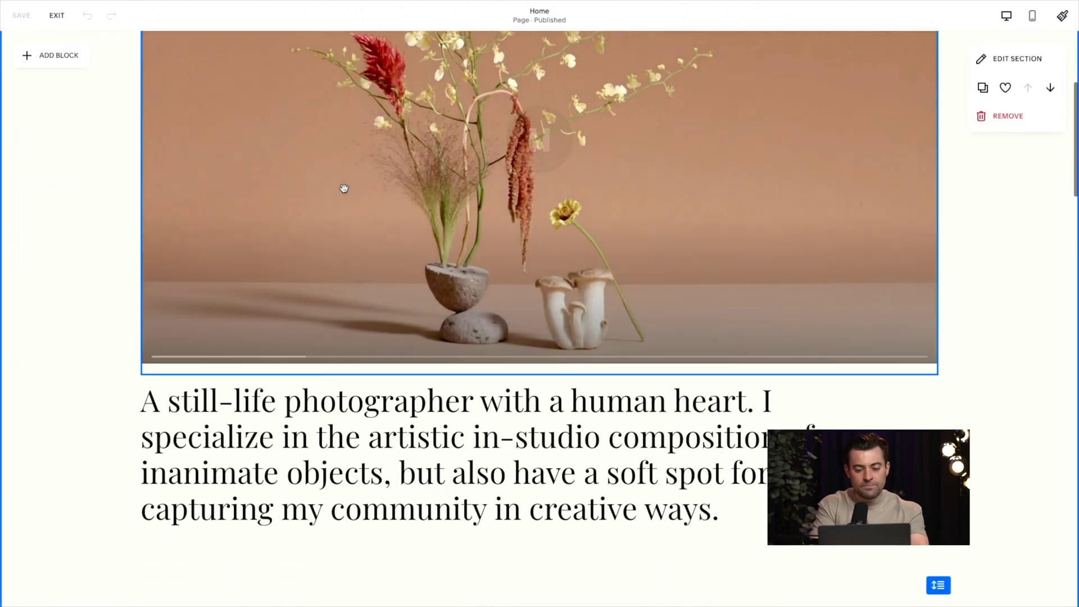
scroll(342, 224, "down", 5)
left_click(554, 311)
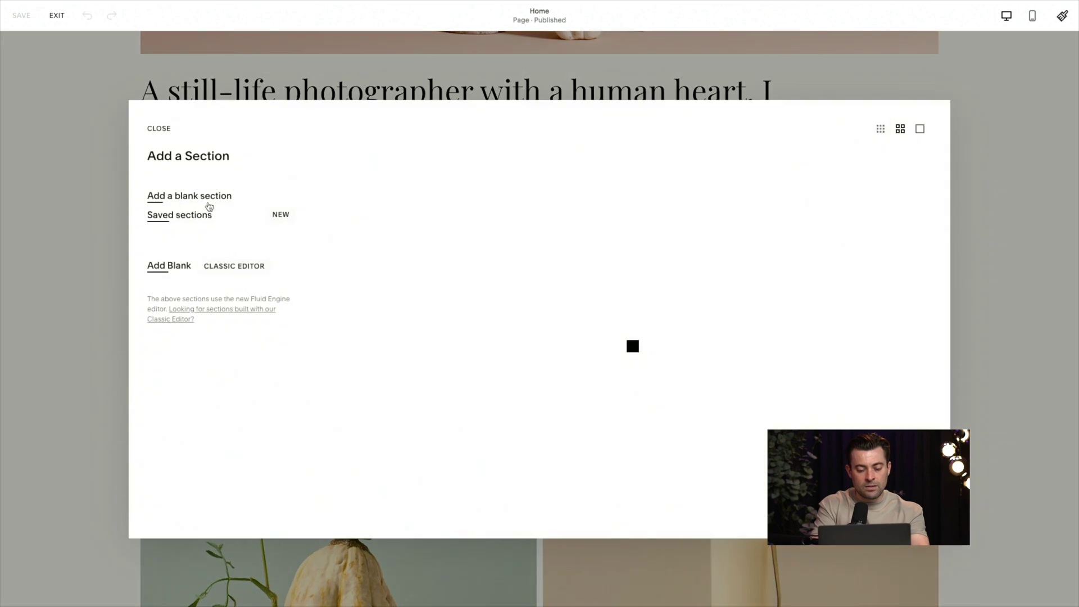
left_click(208, 201)
scroll(458, 340, "down", 4)
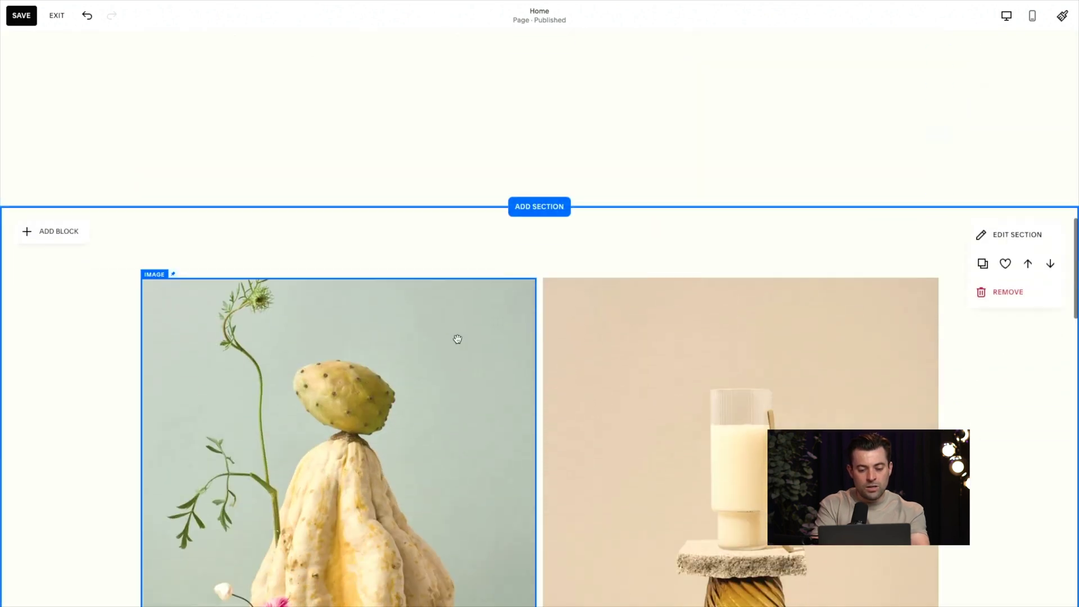
- Place the gourd image copy in the new section, flush against the left page edge
left_click(442, 364)
scroll(440, 360, "up", 5)
left_click_drag(442, 364, 449, 320)
left_click_drag(437, 284, 304, 254)
left_click(602, 277)
scroll(602, 278, "down", 6)
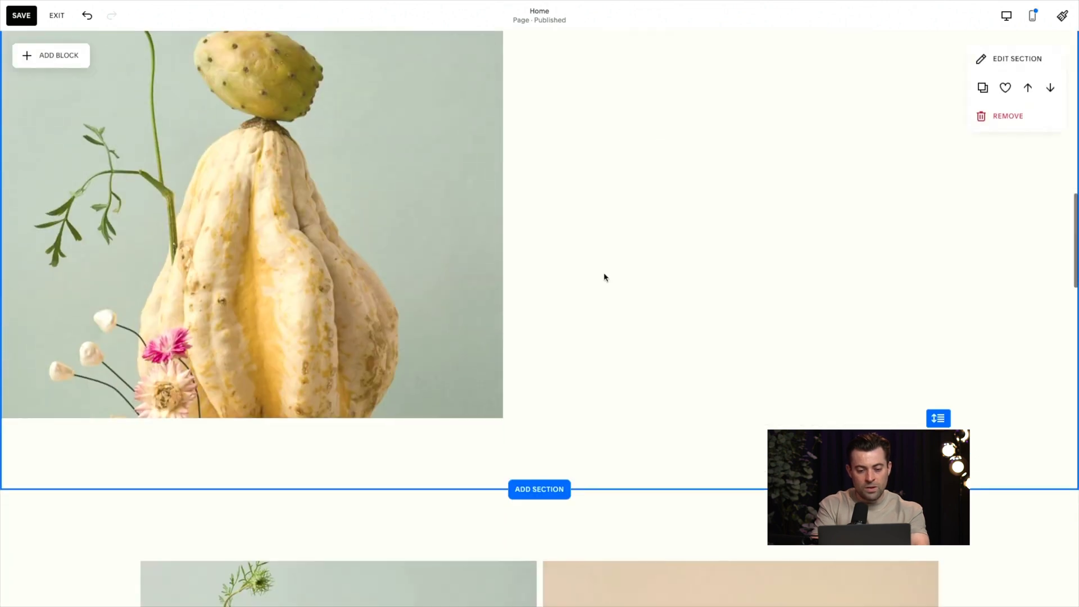
- Paste the milk-glass image into the right half and stretch it to the right page edge
left_click(619, 387)
scroll(619, 388, "up", 4)
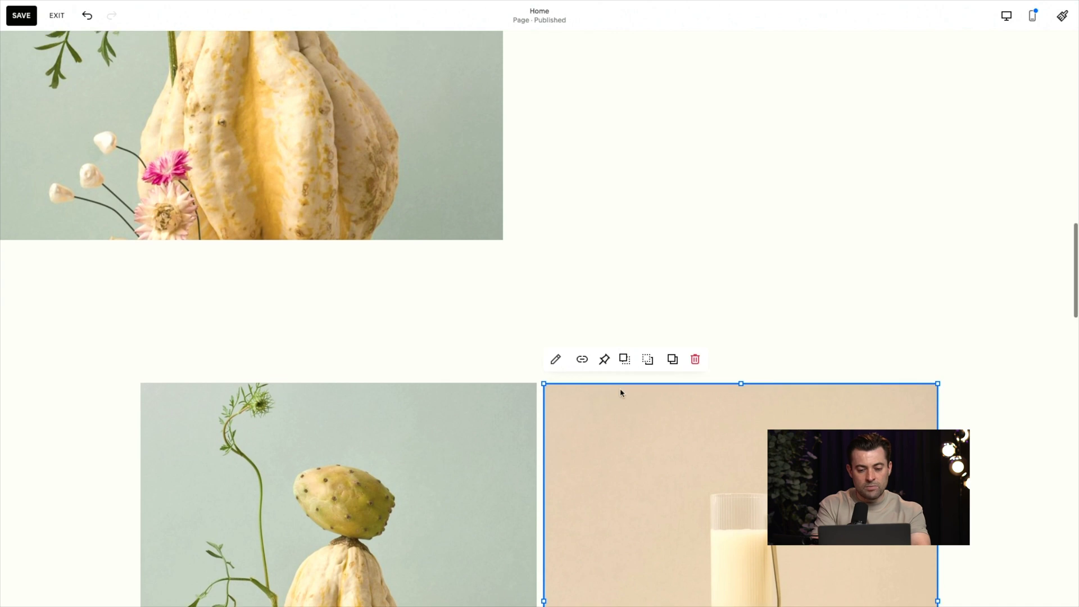
left_click(646, 343)
key("ctrl+v")
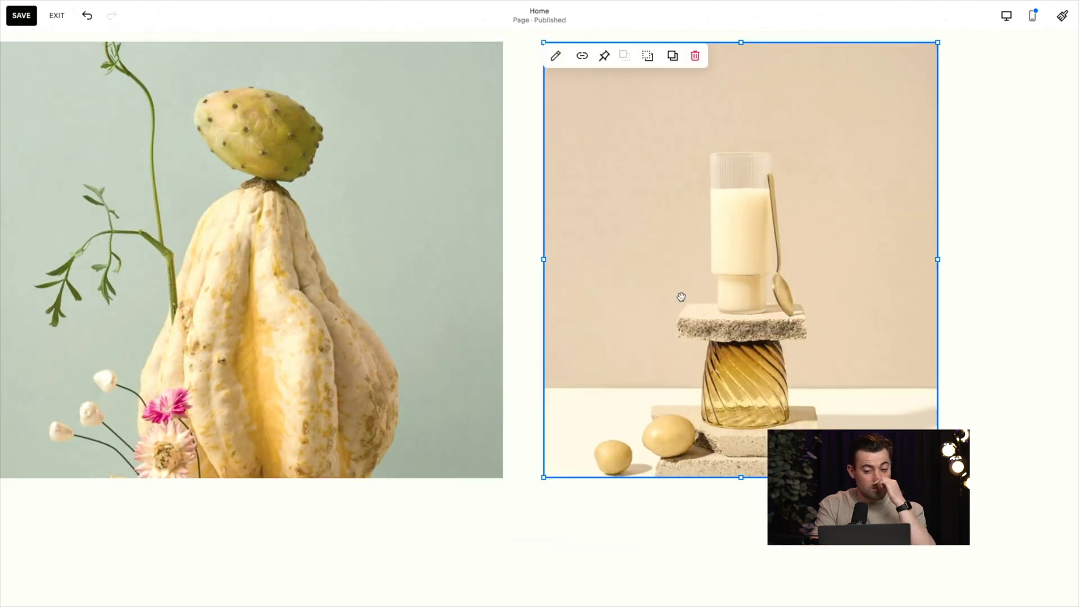
left_click_drag(679, 296, 676, 344)
scroll(677, 345, "down", 4)
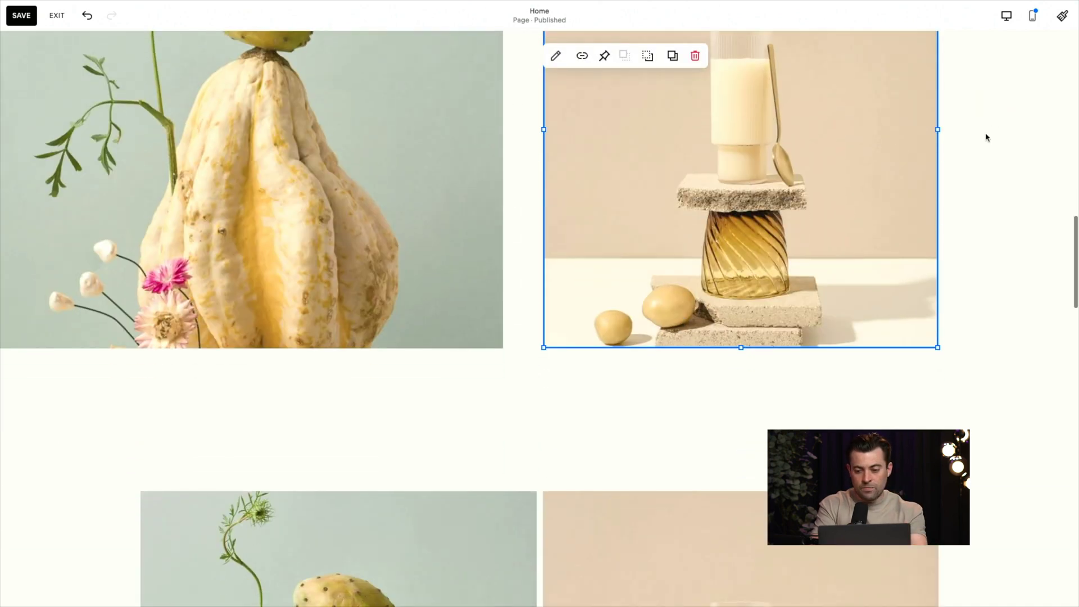
left_click_drag(938, 131, 1072, 137)
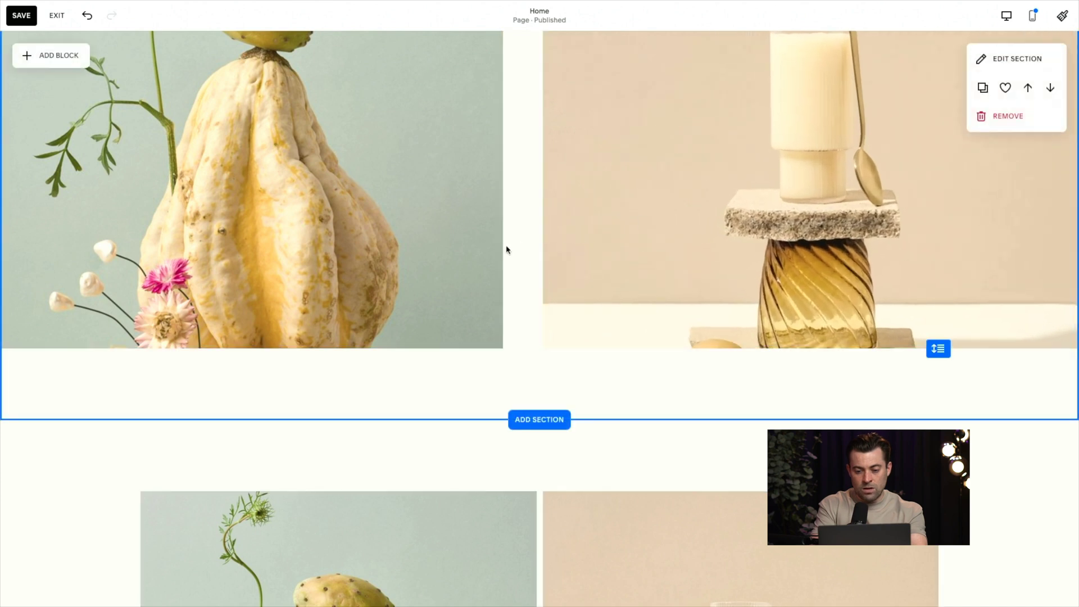
- Widen the gourd image toward the column gap and move the milk-glass image lower
left_click(500, 246)
left_click_drag(507, 133, 568, 127)
left_click(494, 140)
left_click(665, 144)
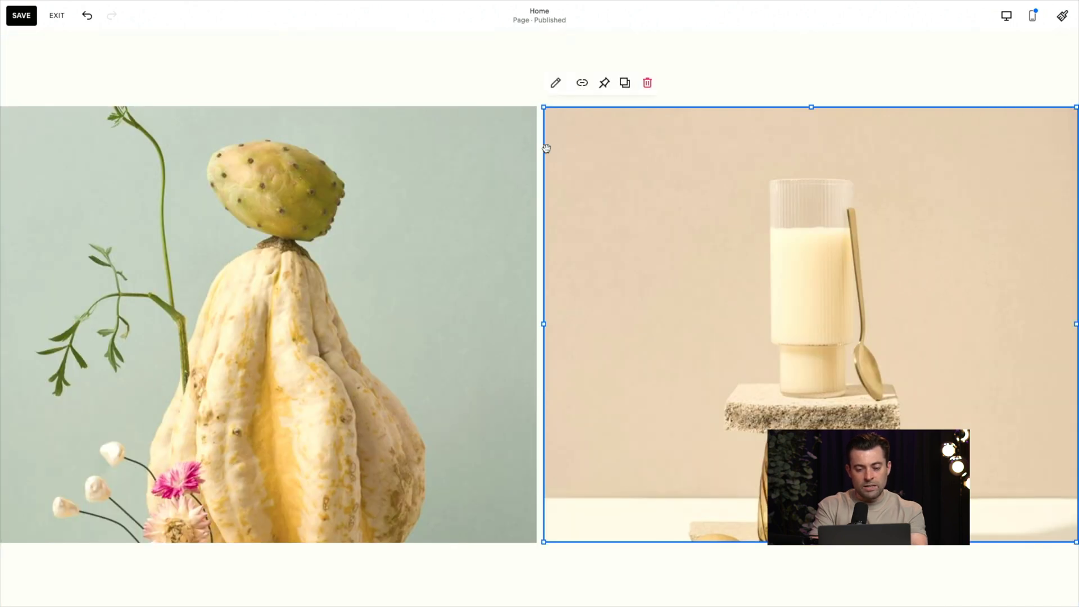
scroll(585, 162, "down", 2)
left_click_drag(585, 161, 621, 448)
scroll(587, 344, "down", 3)
scroll(651, 294, "up", 3)
- Add a text block in the right column reading 'Sam is cool' as a Heading 2
left_click(652, 290)
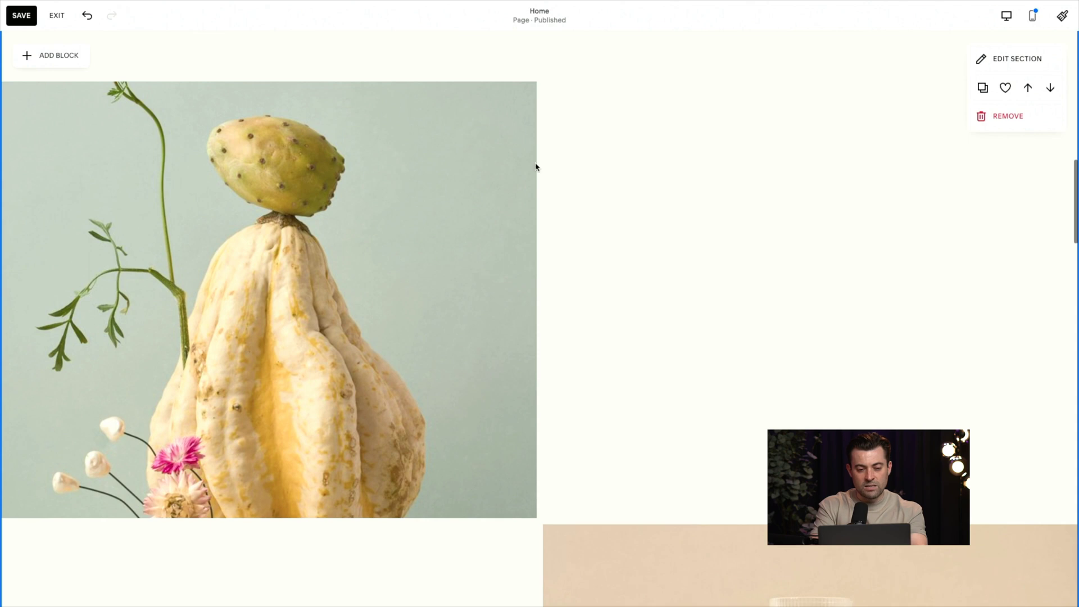
left_click(63, 55)
left_click(67, 164)
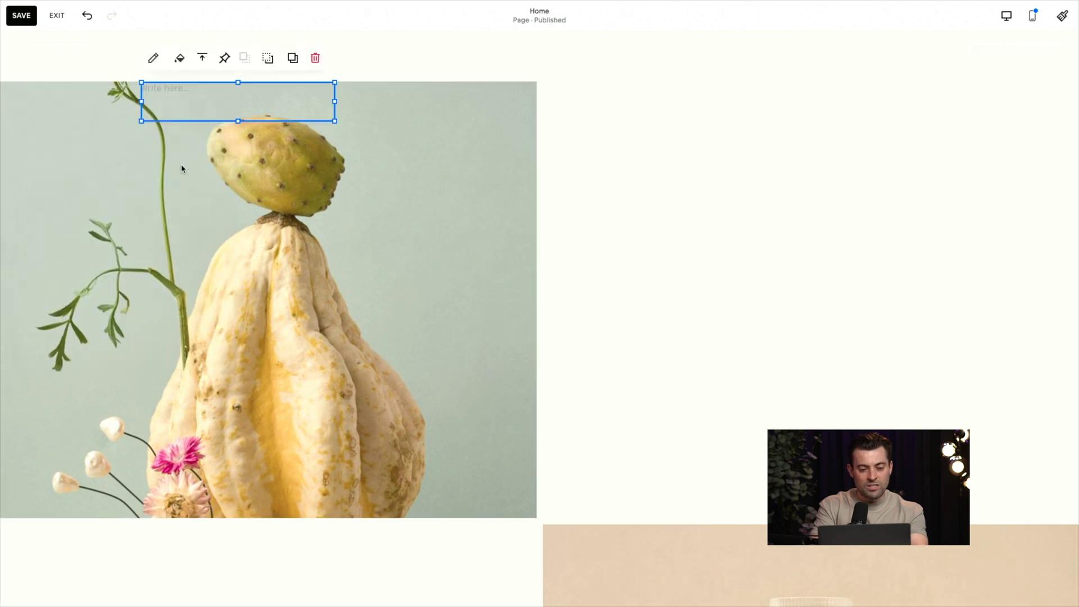
left_click(700, 173)
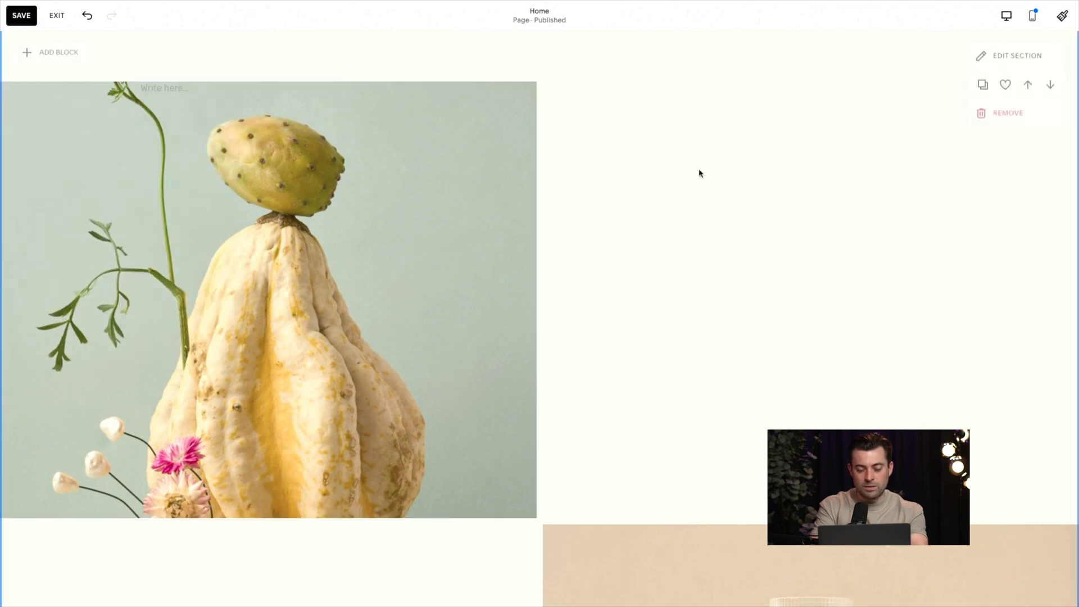
left_click_drag(290, 107, 715, 192)
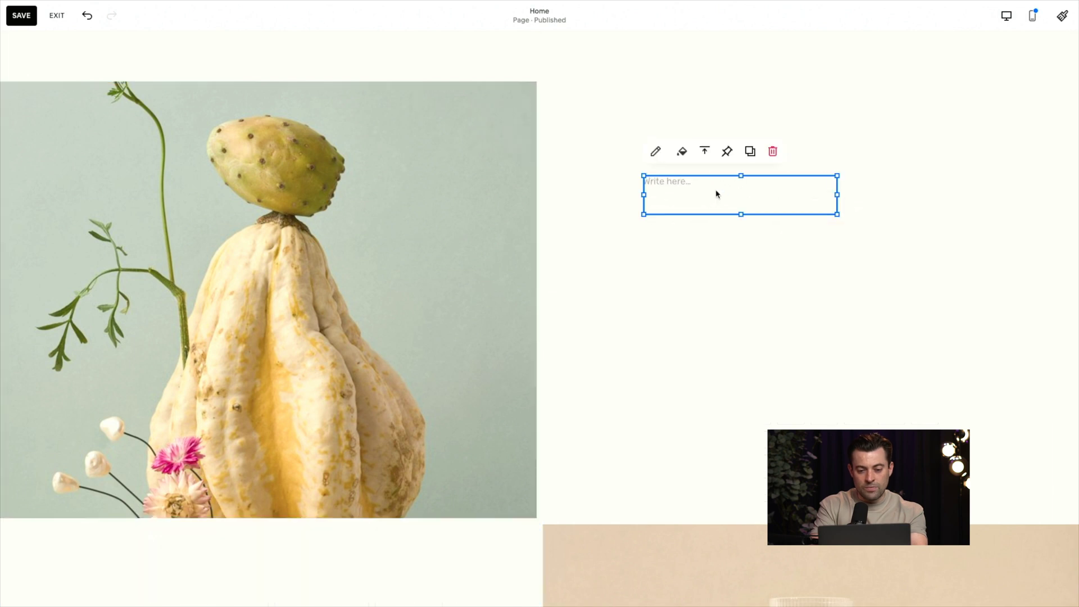
left_click(716, 188)
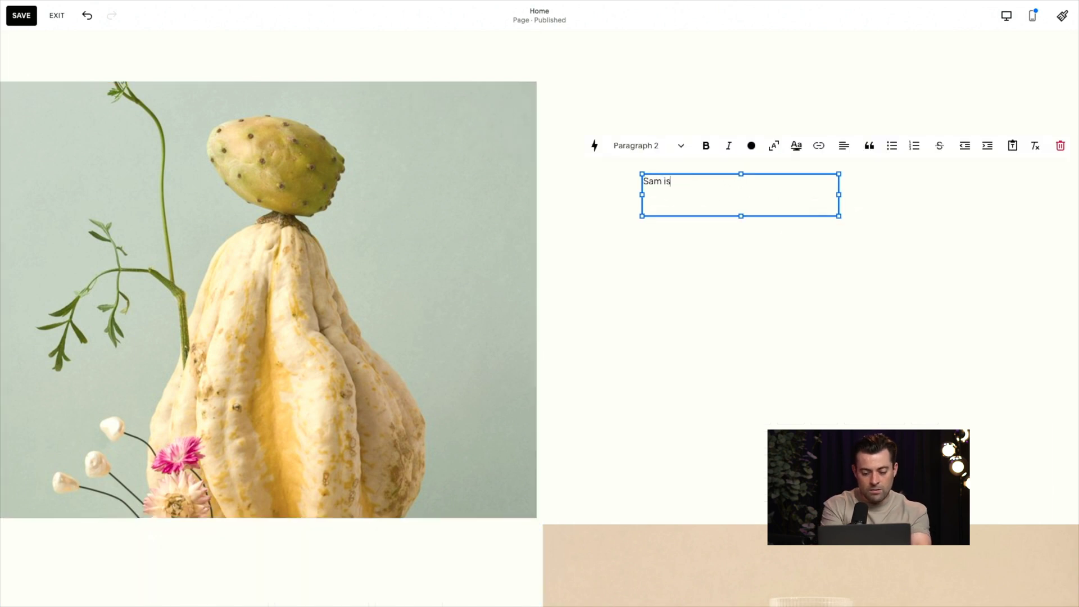
left_click(640, 146)
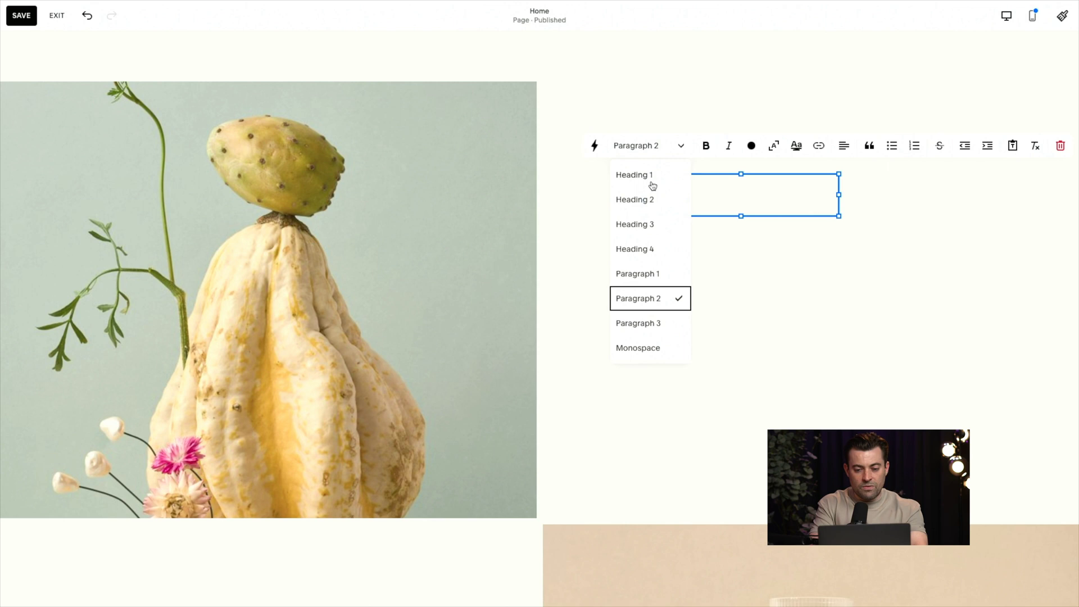
left_click(651, 197)
left_click(773, 257)
- Paste a copy of the 'Sam is cool' block and move it beneath the gourd image
left_click(770, 206)
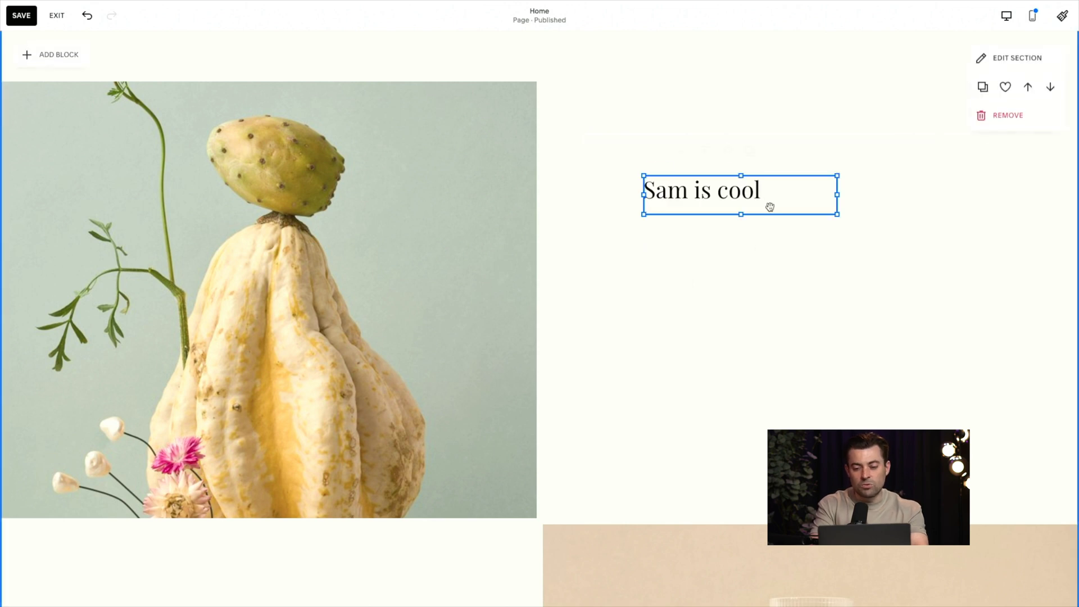
left_click(787, 259)
left_click(742, 207)
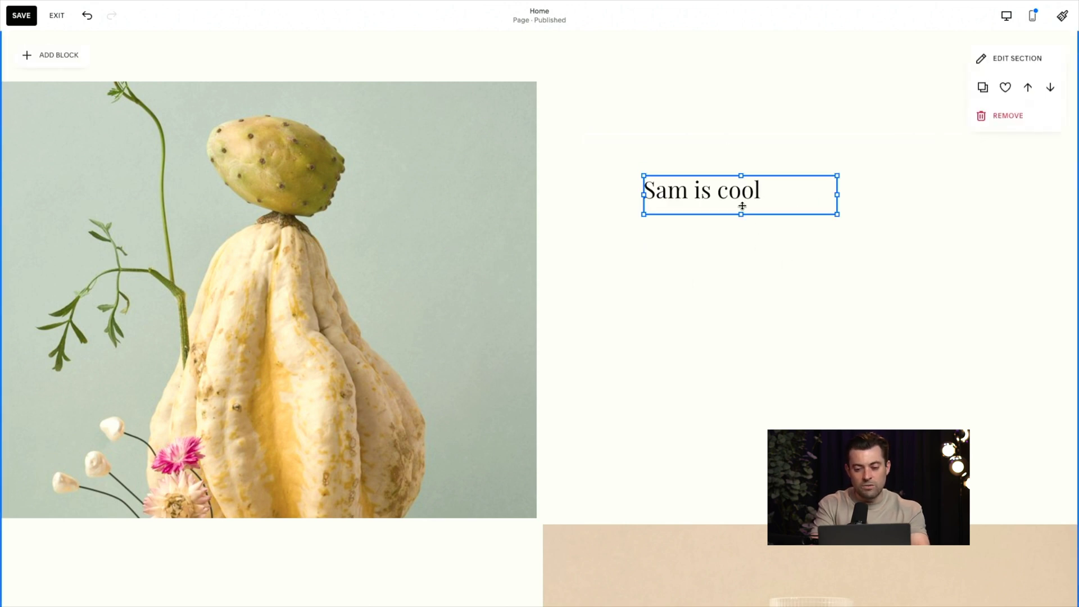
scroll(743, 209, "down", 3)
scroll(743, 209, "down", 1)
left_click(288, 361)
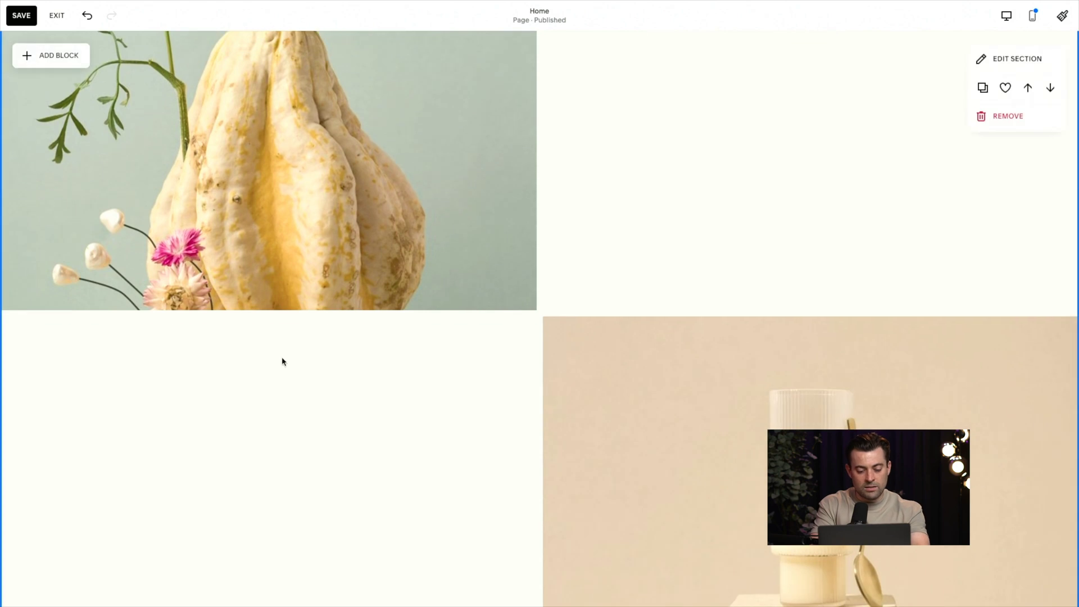
key("ctrl+v")
scroll(286, 364, "up", 2)
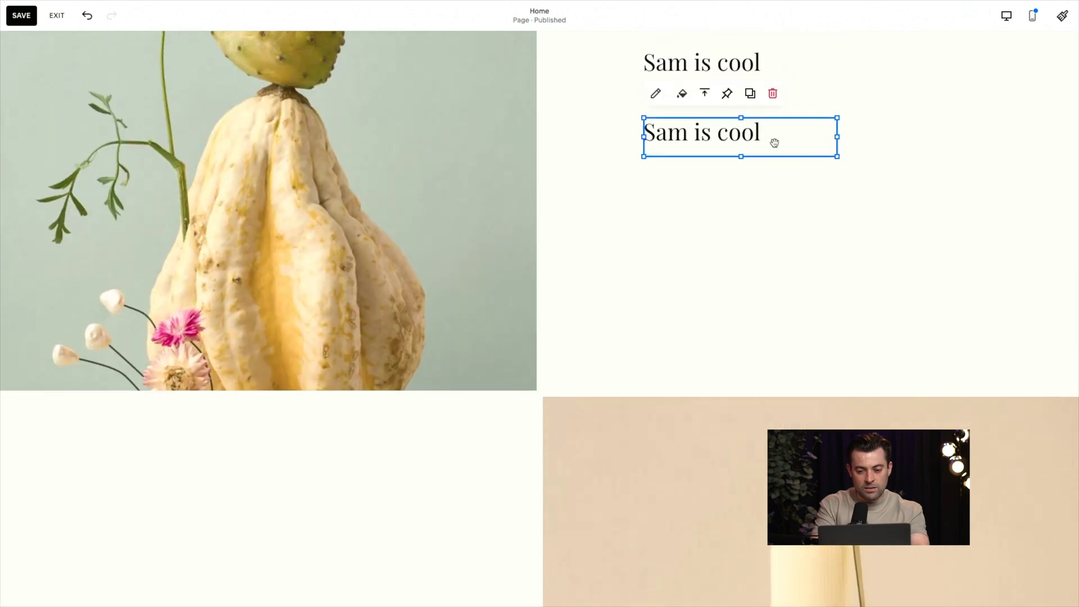
left_click_drag(775, 143, 280, 521)
scroll(280, 521, "down", 1)
left_click(464, 444)
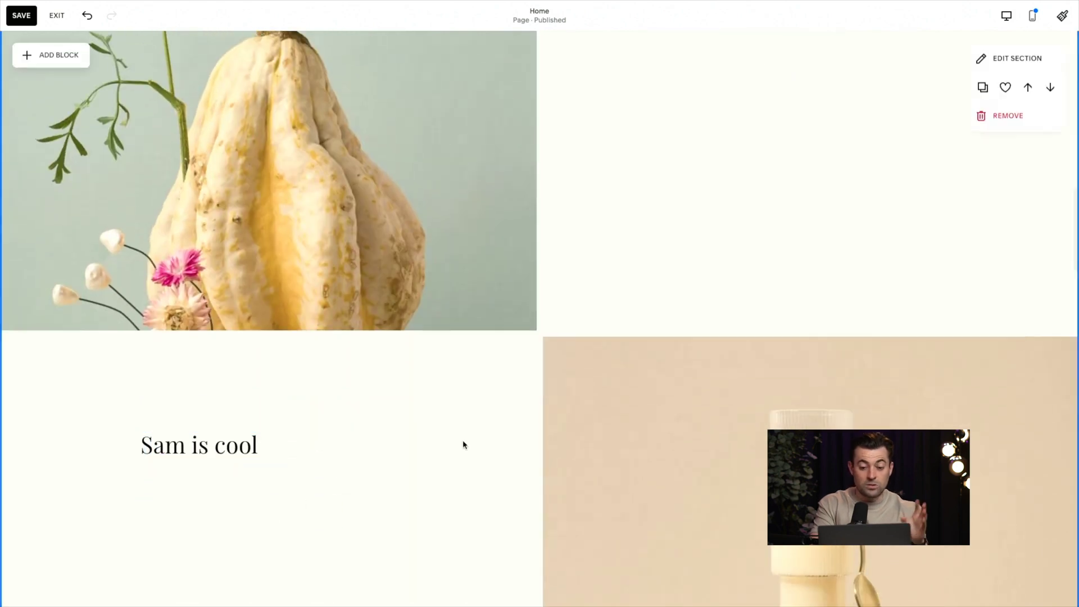
scroll(465, 445, "down", 4)
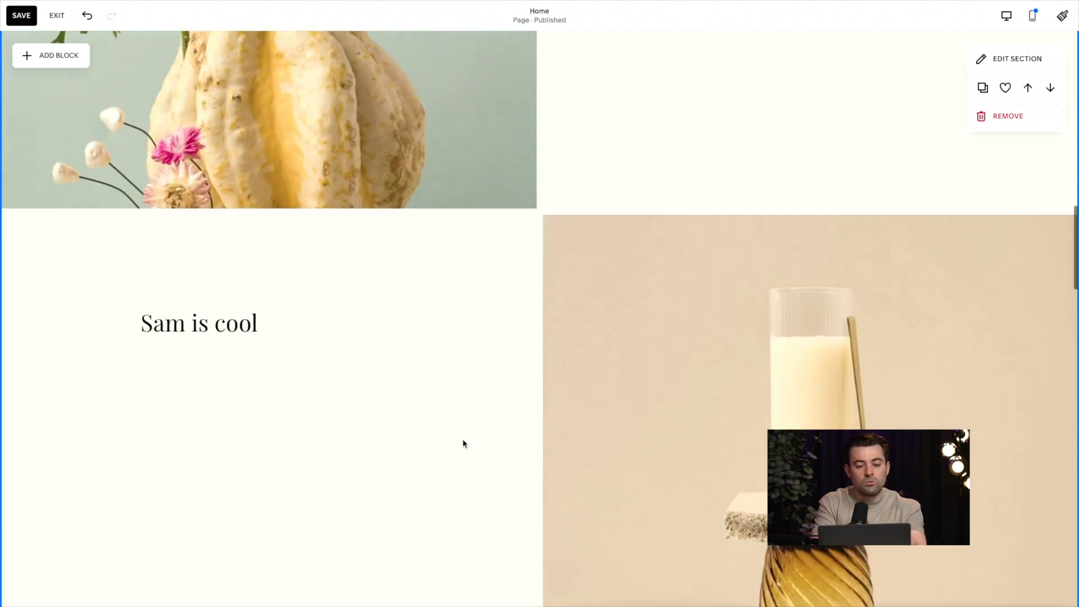
scroll(554, 248, "up", 1)
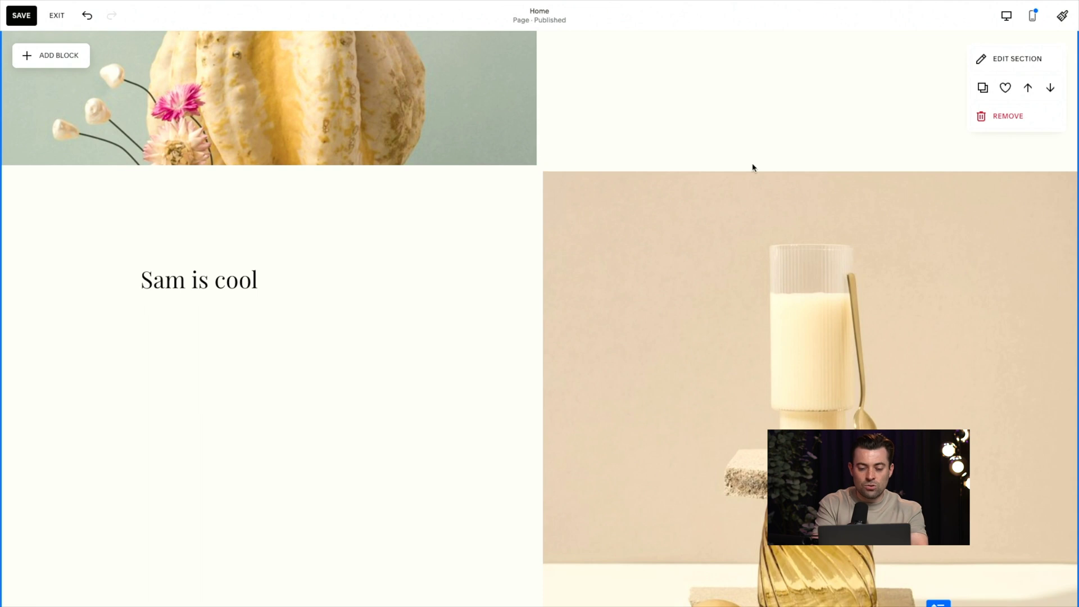
scroll(753, 168, "up", 1)
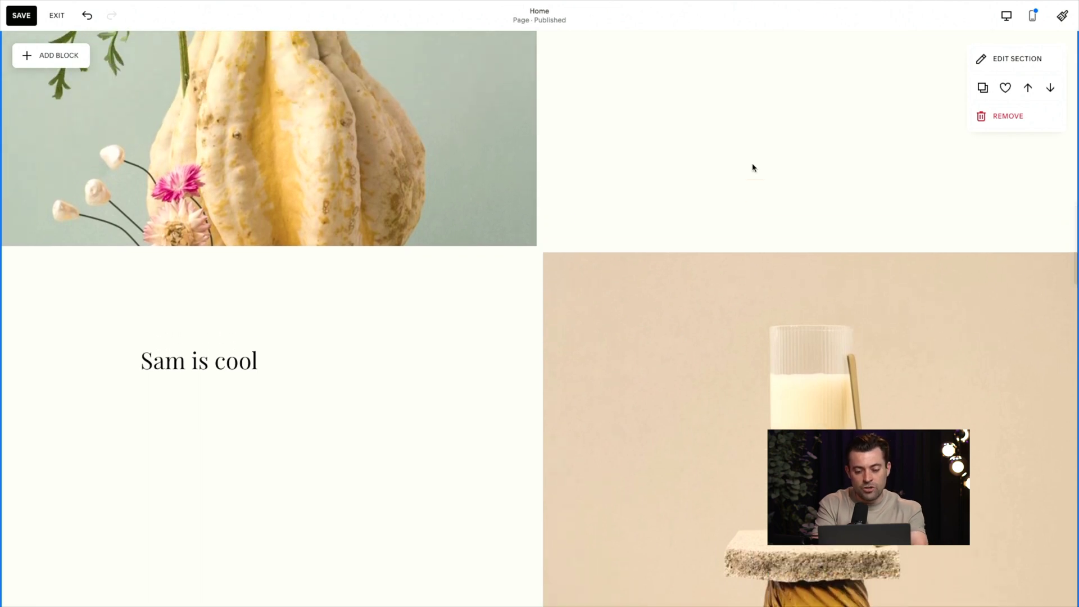
- Choose the no-gap Grid Gap option in the section settings so the photos touch
scroll(754, 168, "up", 1)
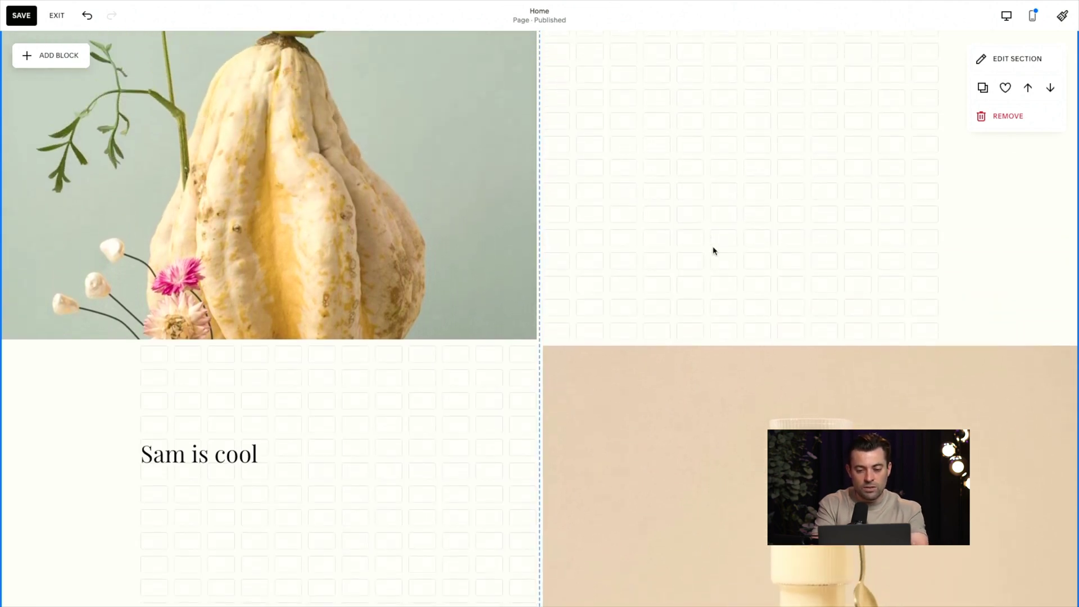
scroll(712, 250, "up", 2)
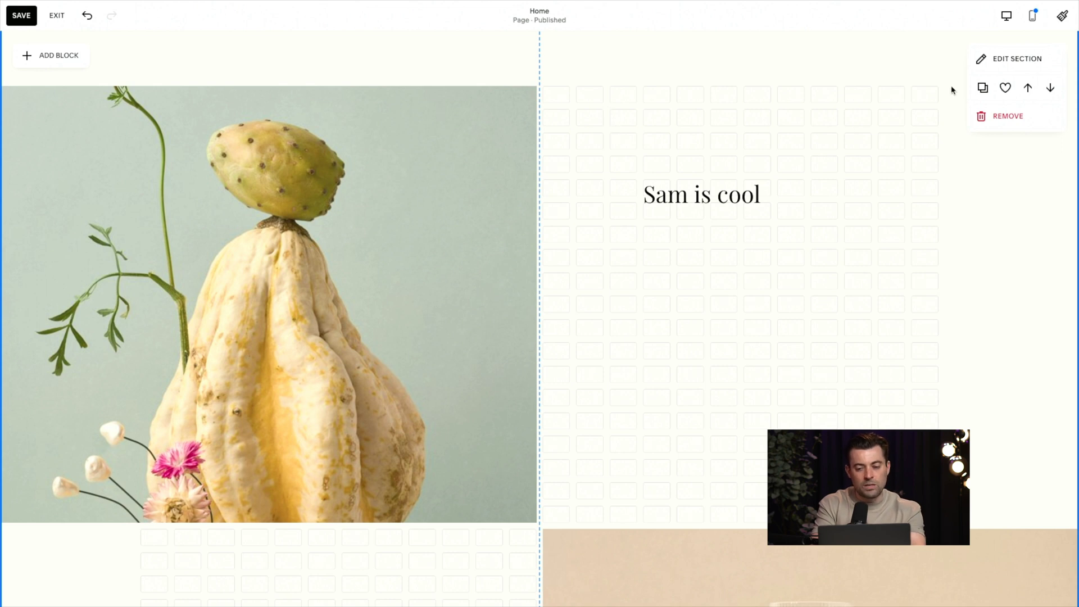
left_click(993, 70)
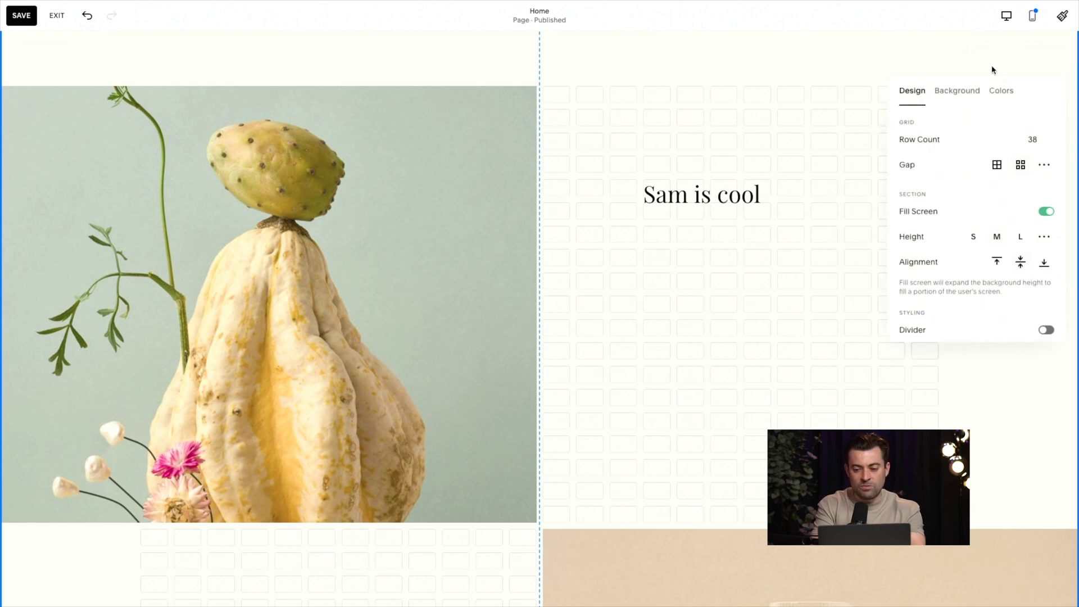
left_click(997, 168)
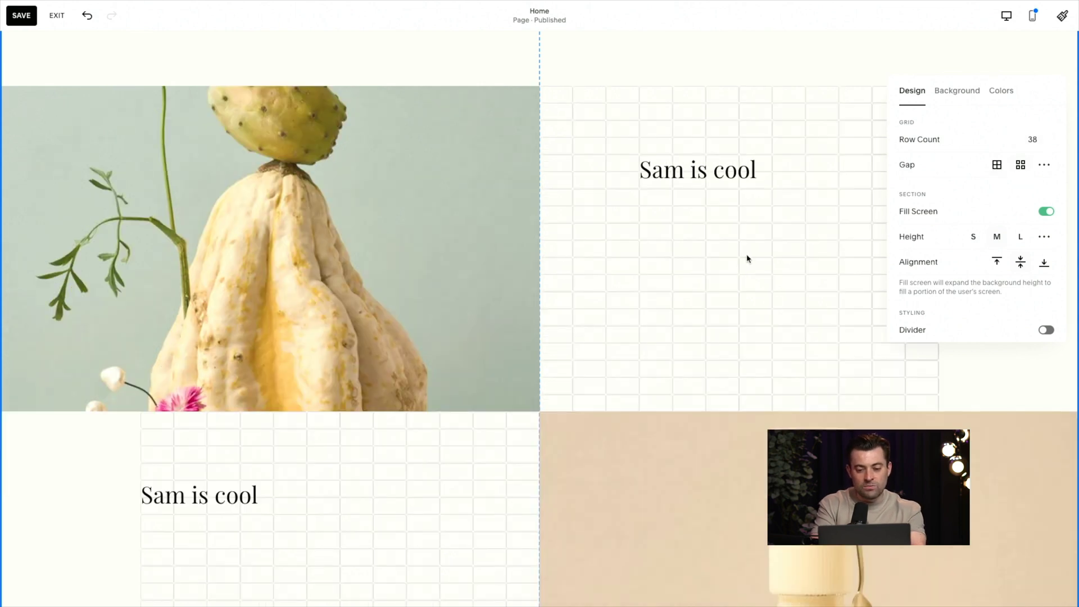
left_click(747, 258)
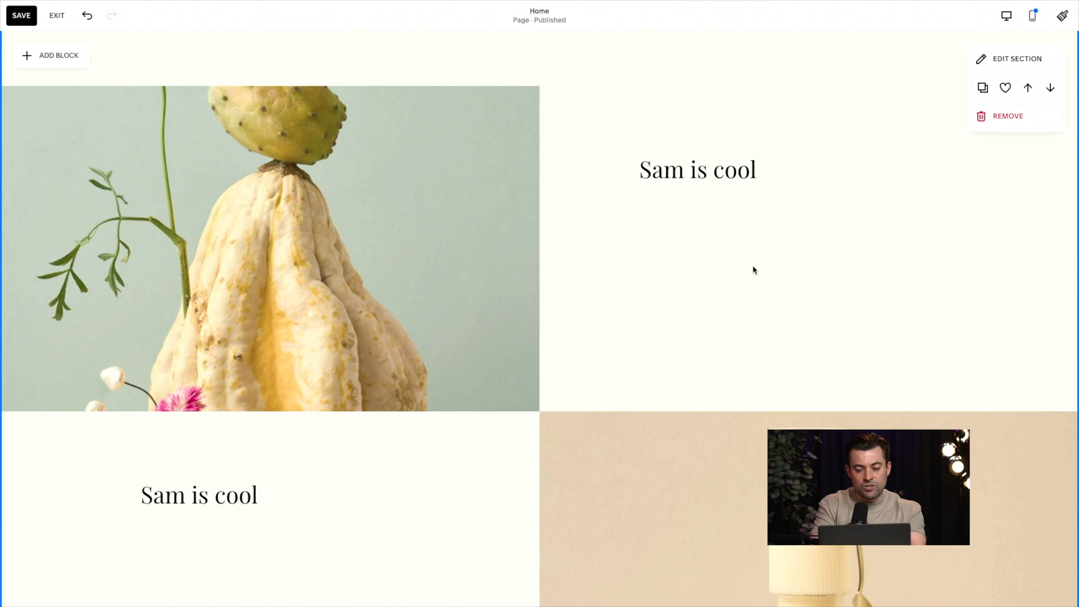
scroll(752, 267, "down", 2)
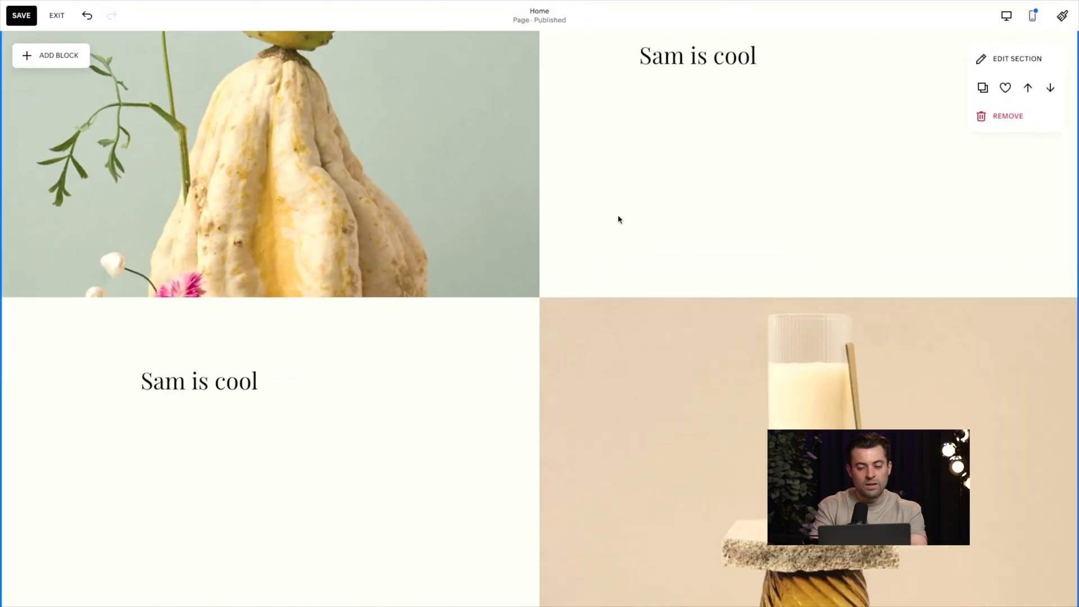
scroll(618, 220, "up", 3)
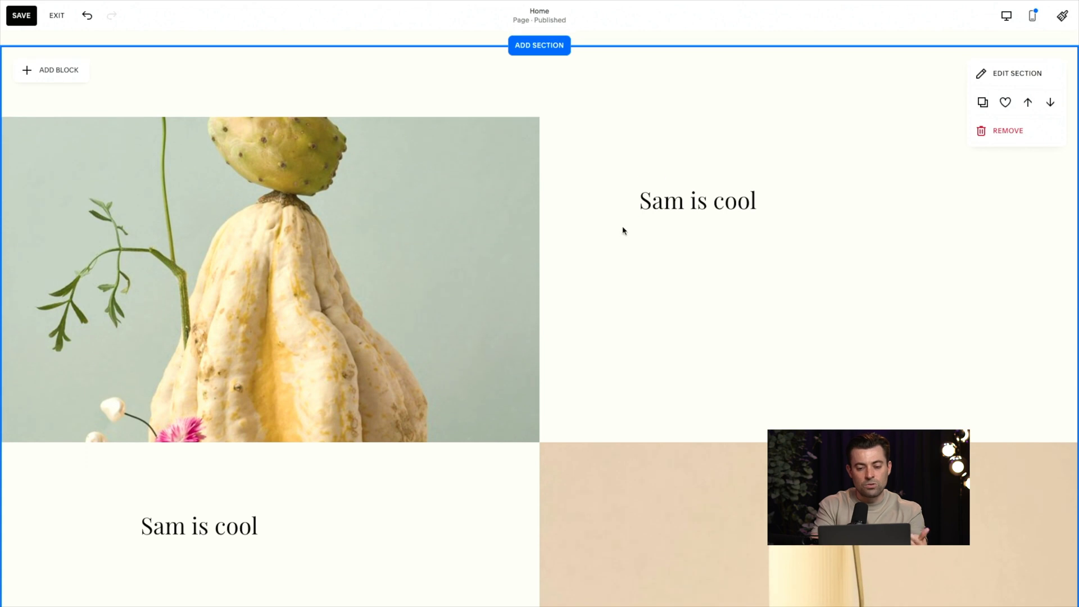
scroll(630, 232, "up", 1)
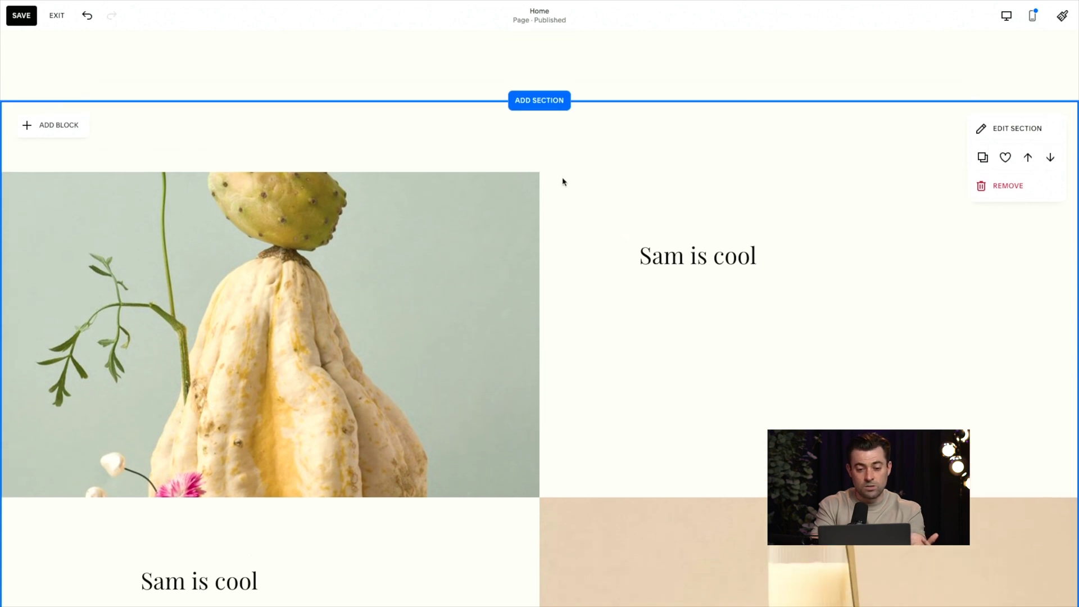
- Turn off Fill Screen in the section's design settings
left_click(1009, 128)
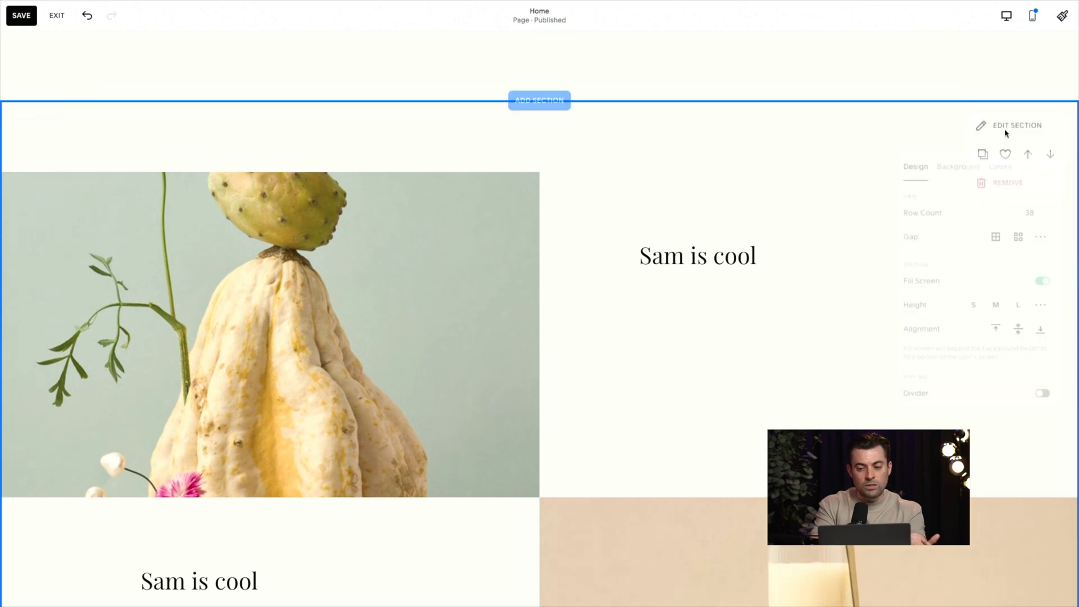
left_click(1047, 281)
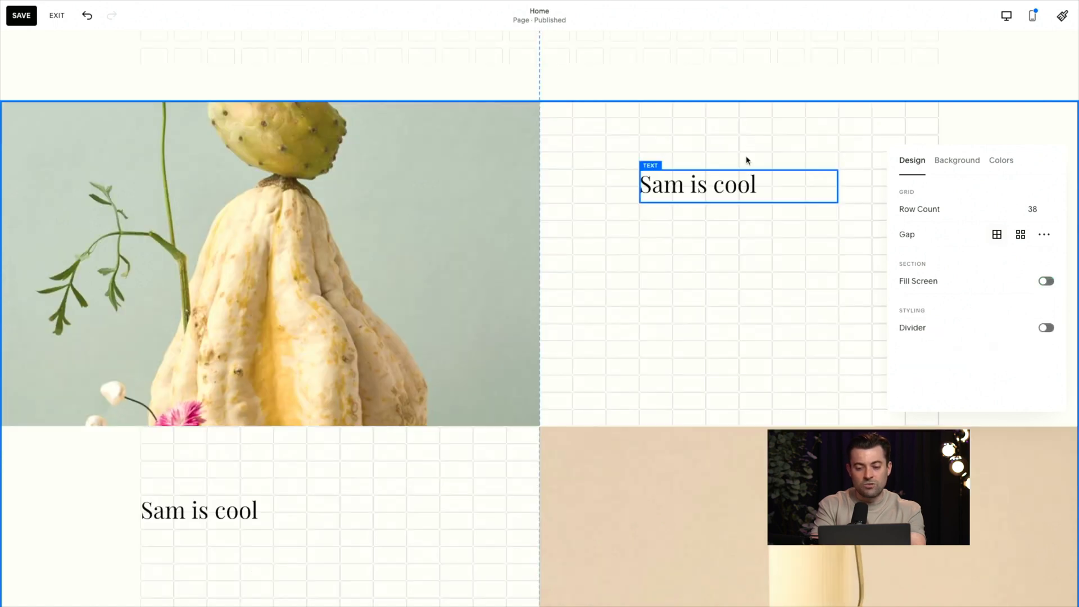
left_click(693, 138)
scroll(694, 138, "up", 1)
scroll(561, 214, "down", 6)
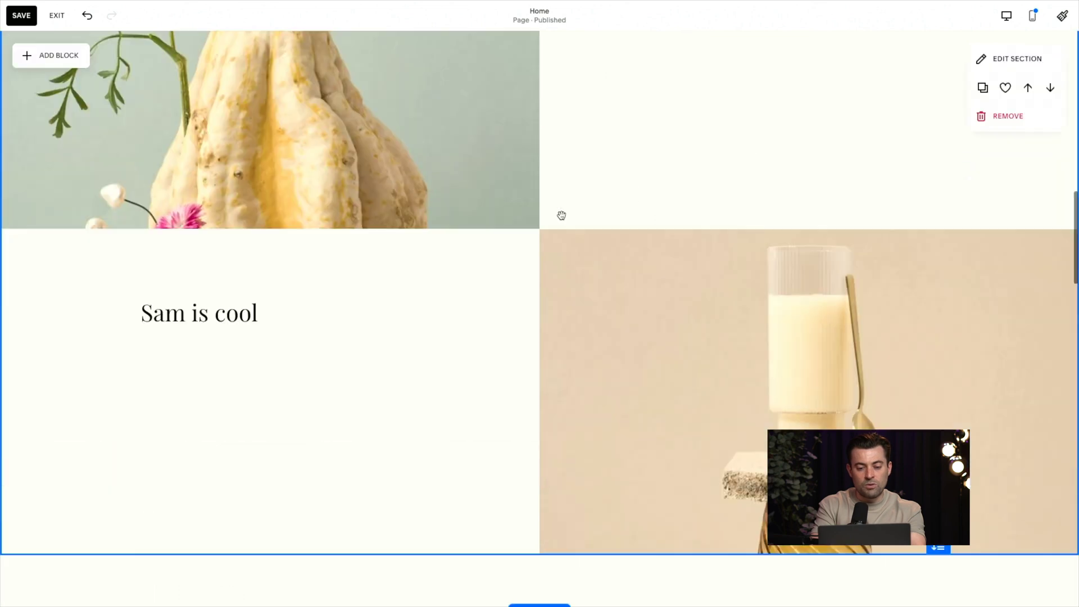
scroll(833, 172, "up", 3)
scroll(833, 172, "up", 1)
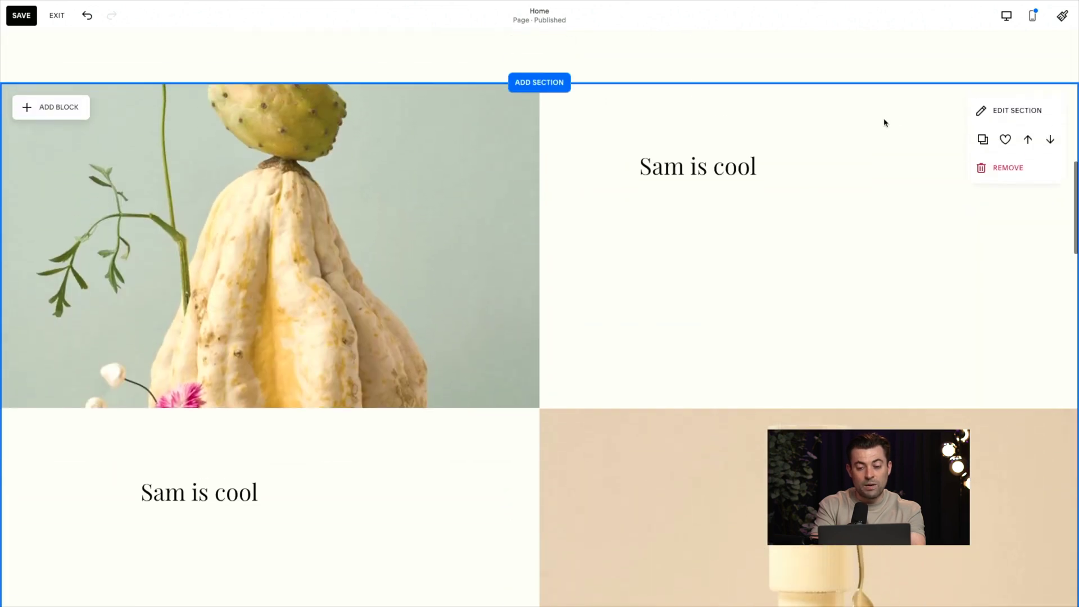
- Switch the section to a lighter, whiter color theme
left_click(978, 108)
left_click(988, 142)
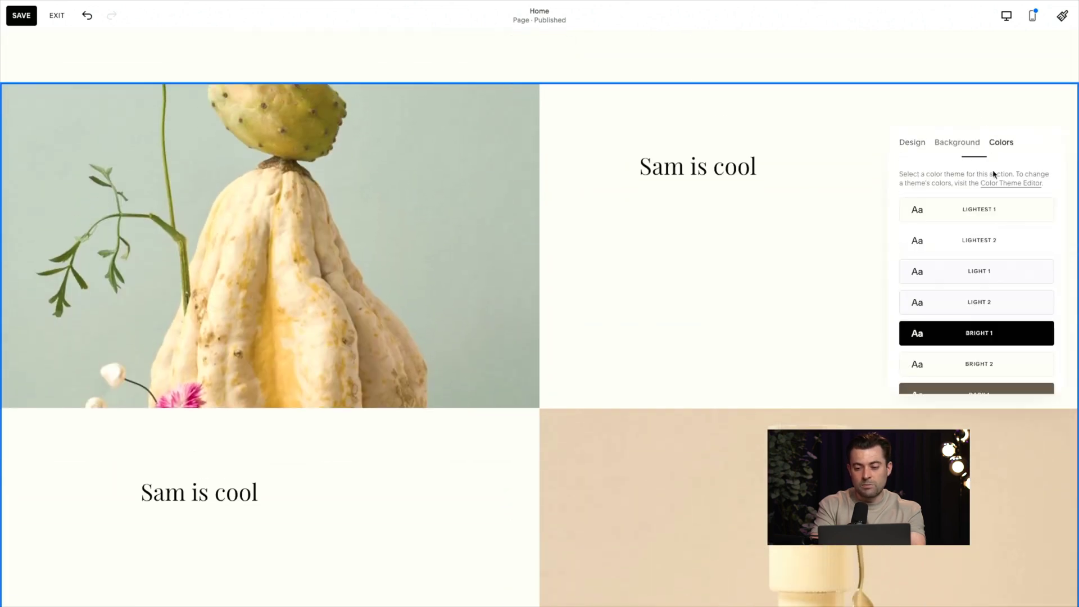
left_click(807, 258)
scroll(806, 258, "up", 3)
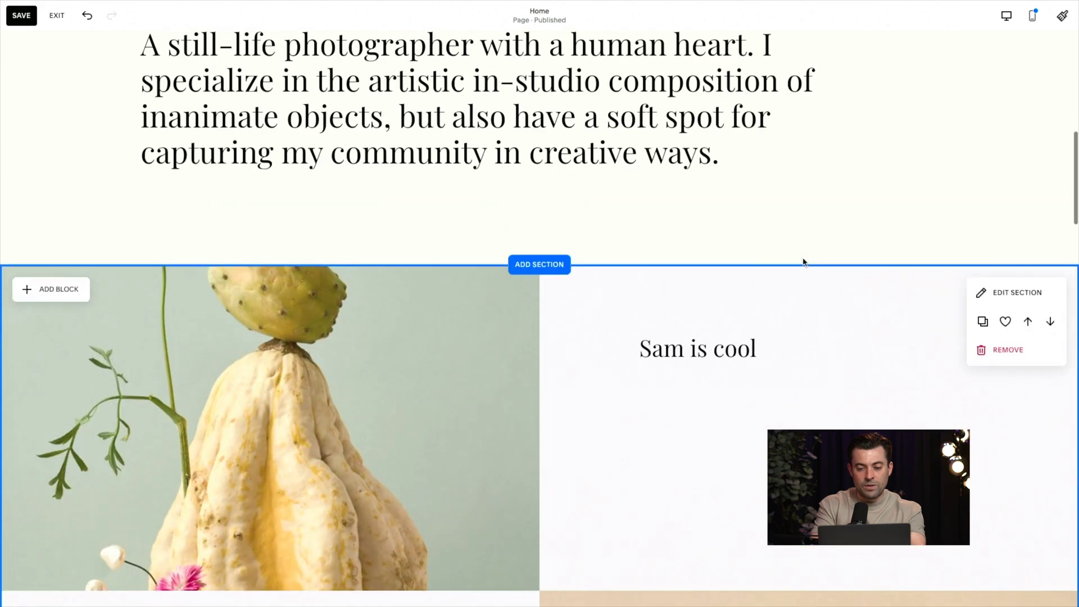
scroll(759, 416, "down", 9)
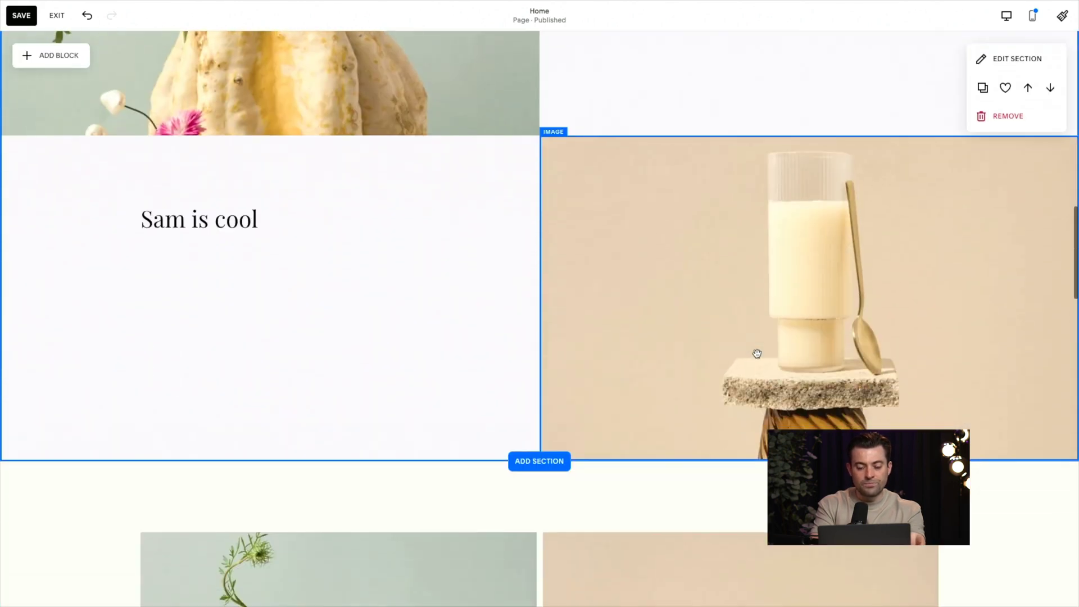
scroll(540, 248, "up", 5)
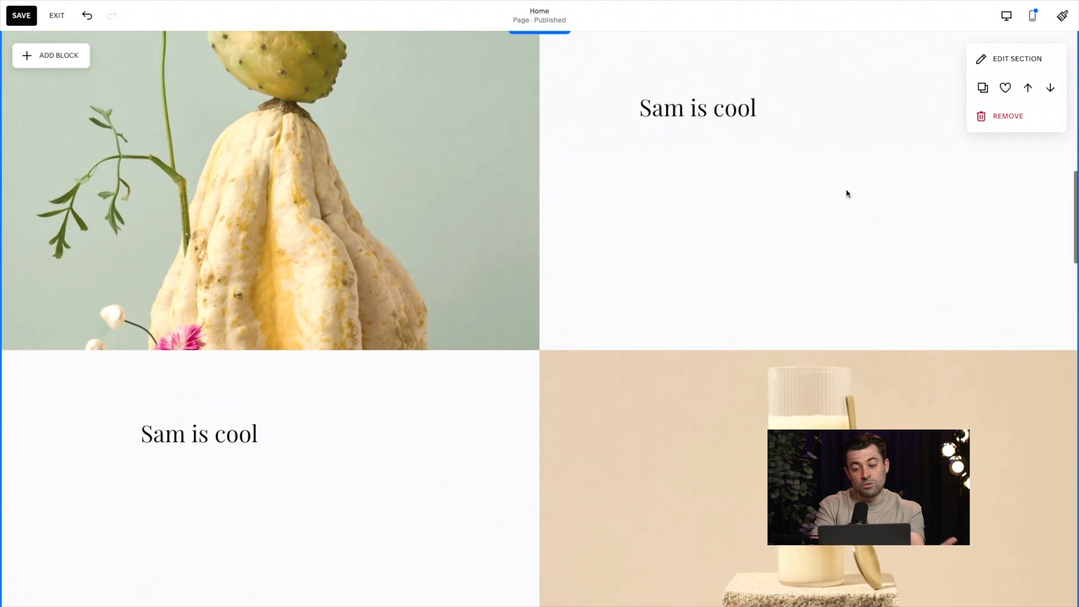
- Switch the section Gap to custom with horizontal gap 14 and vertical gap 20
left_click(996, 68)
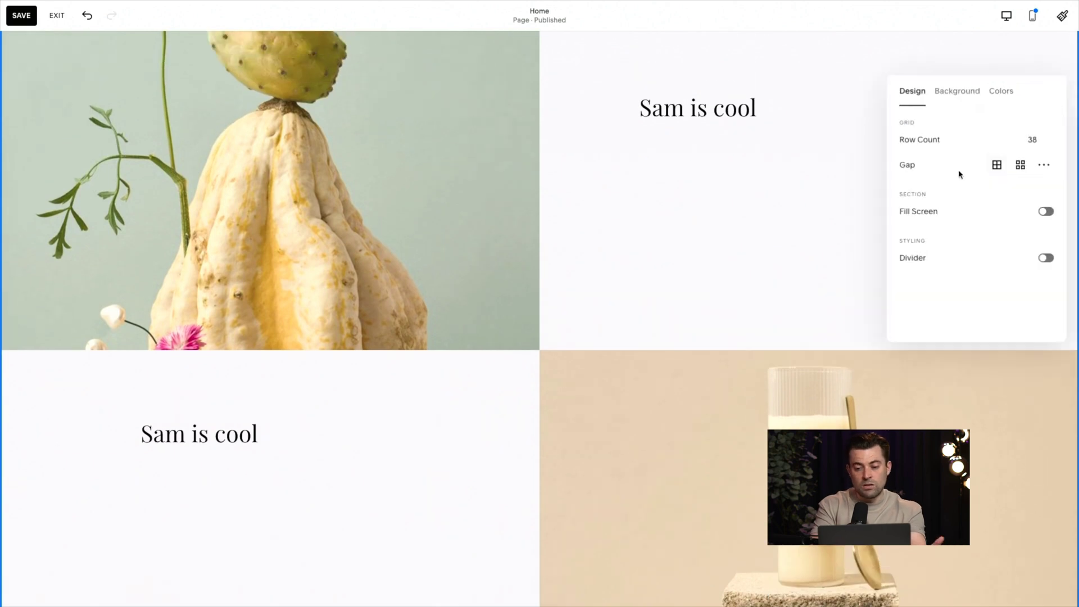
left_click(1014, 174)
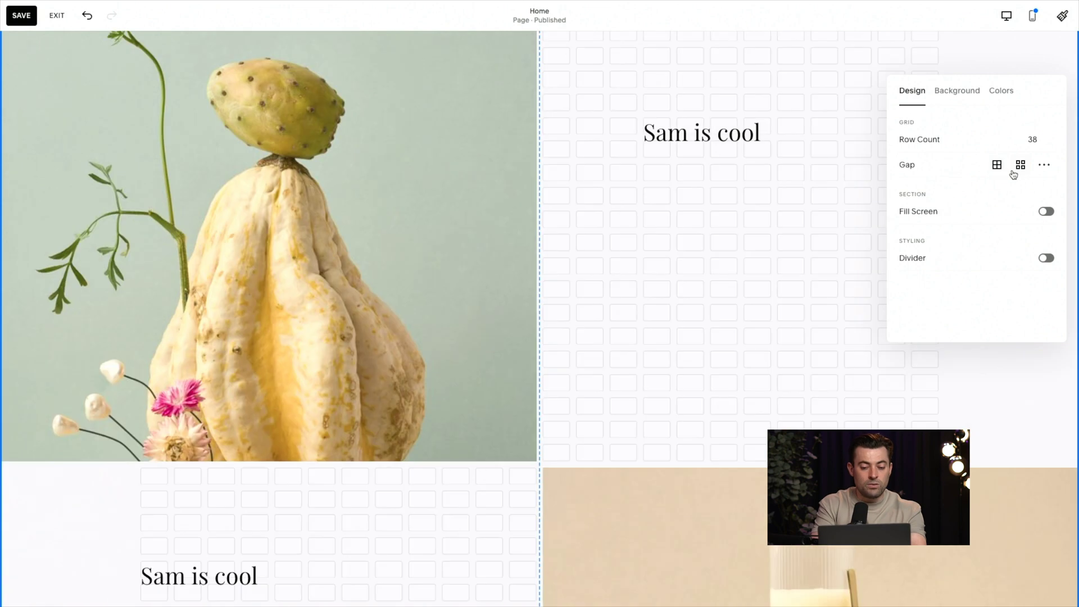
left_click(1045, 172)
left_click_drag(978, 191, 939, 190)
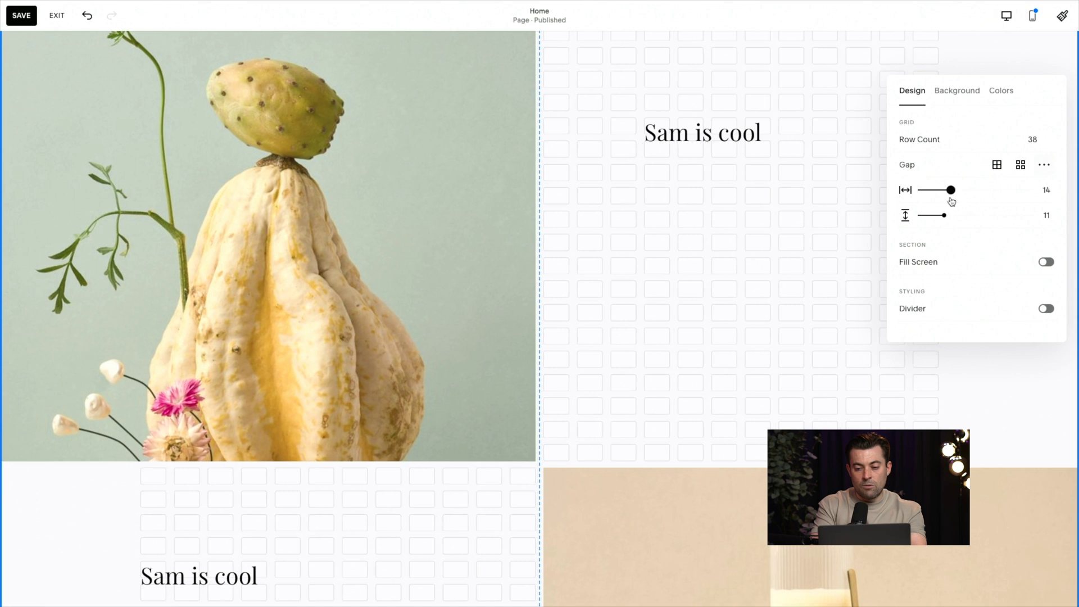
left_click_drag(944, 215, 964, 215)
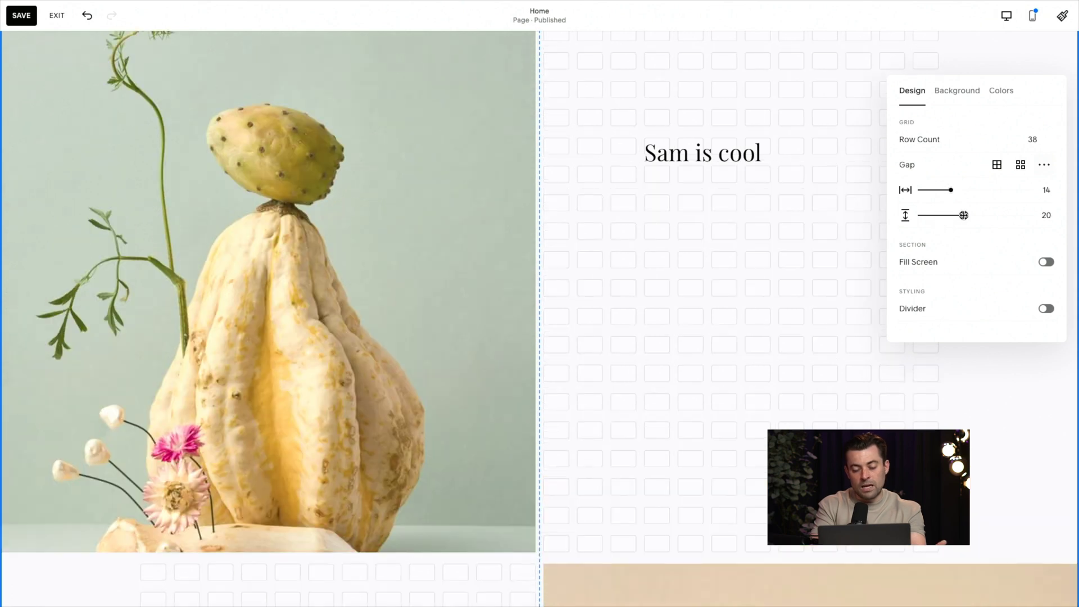
left_click(711, 289)
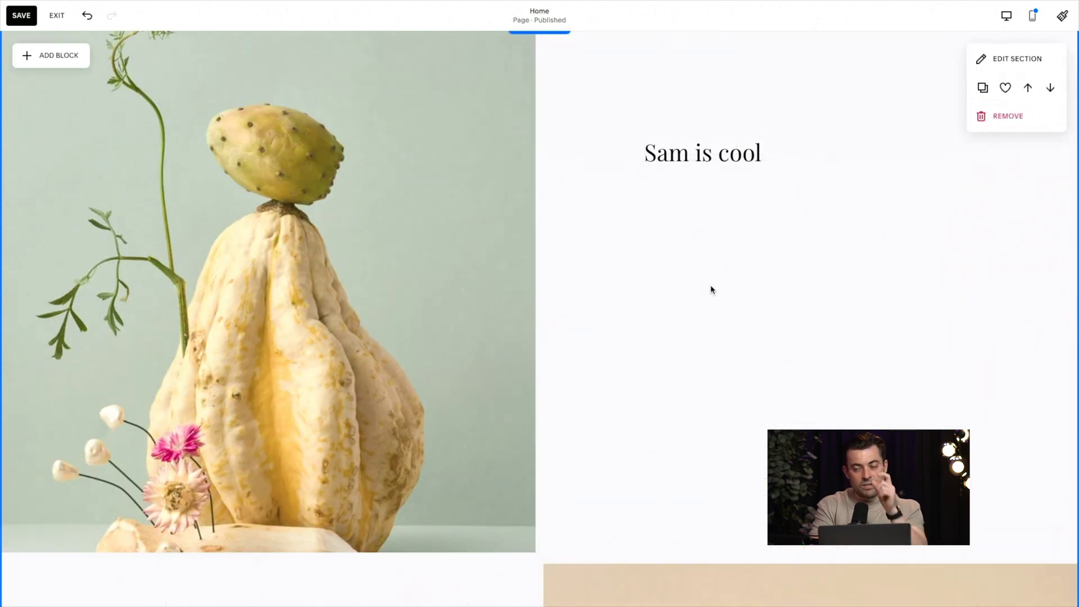